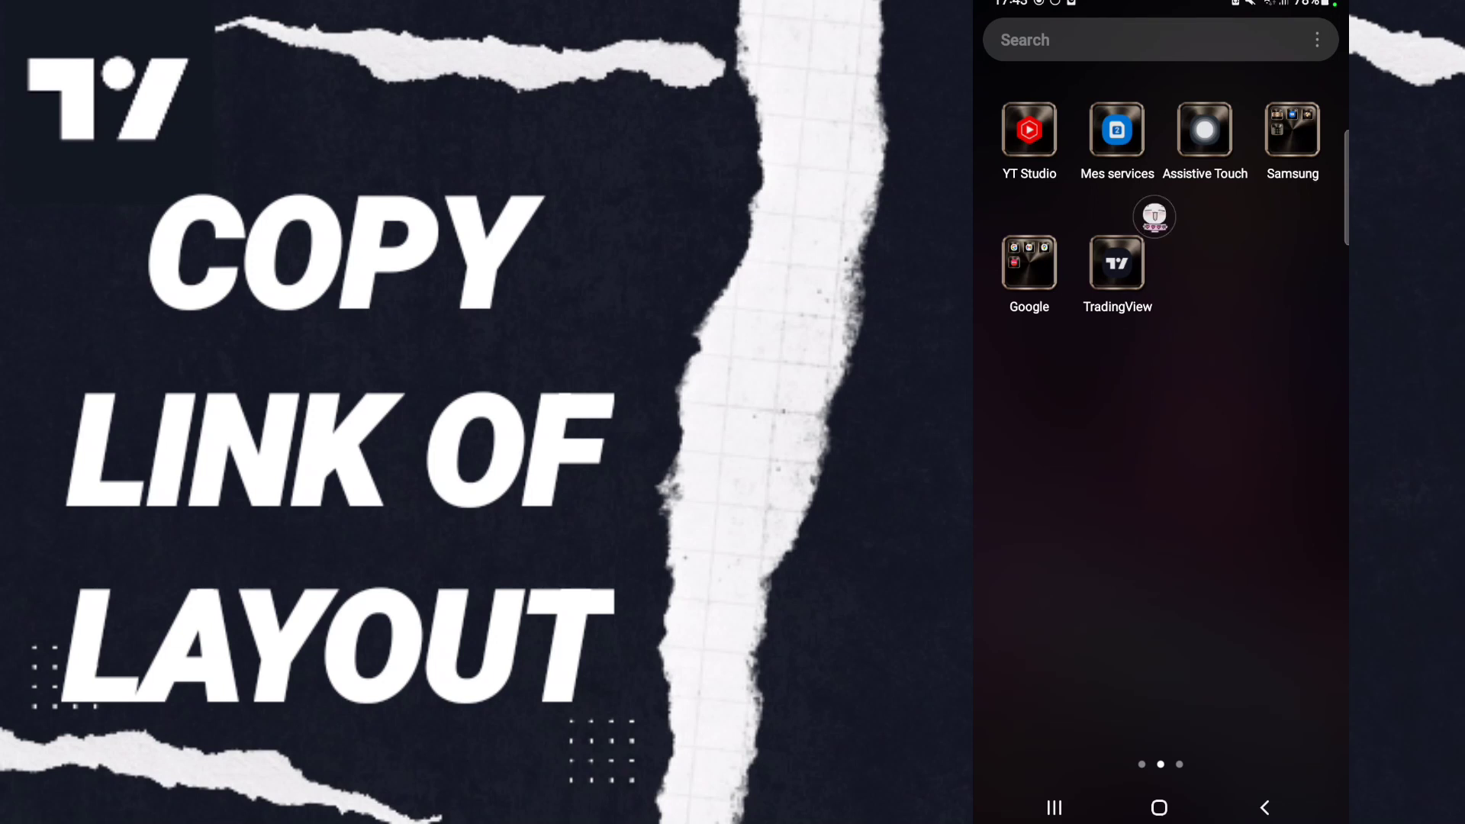
Launch TradingView, go to the AAPL chart and expand its more-options sheet to Chart Layout.
{"action": "left_click", "coordinate": [1117, 264]}
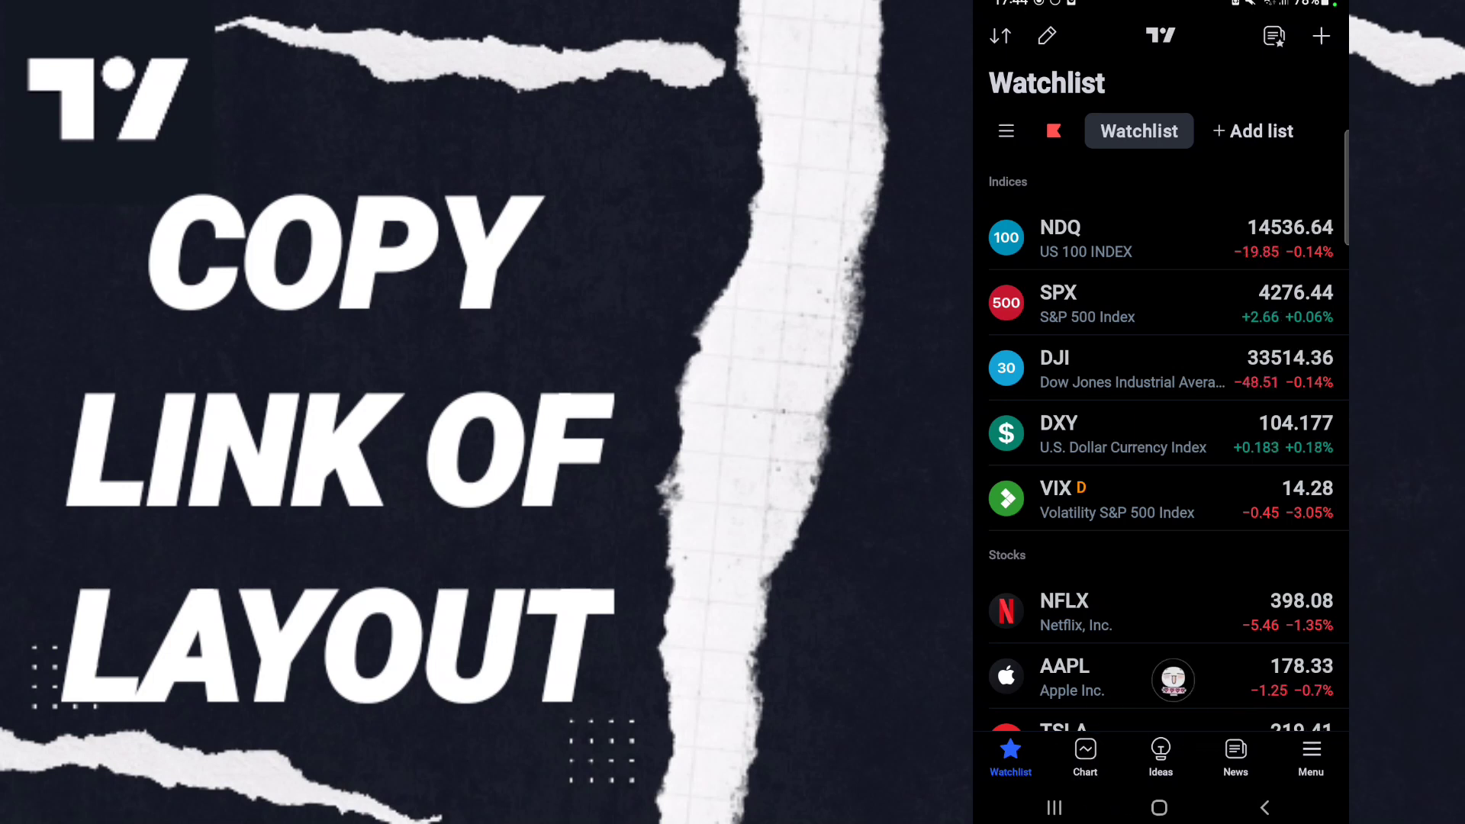
{"action": "left_click", "coordinate": [1323, 677]}
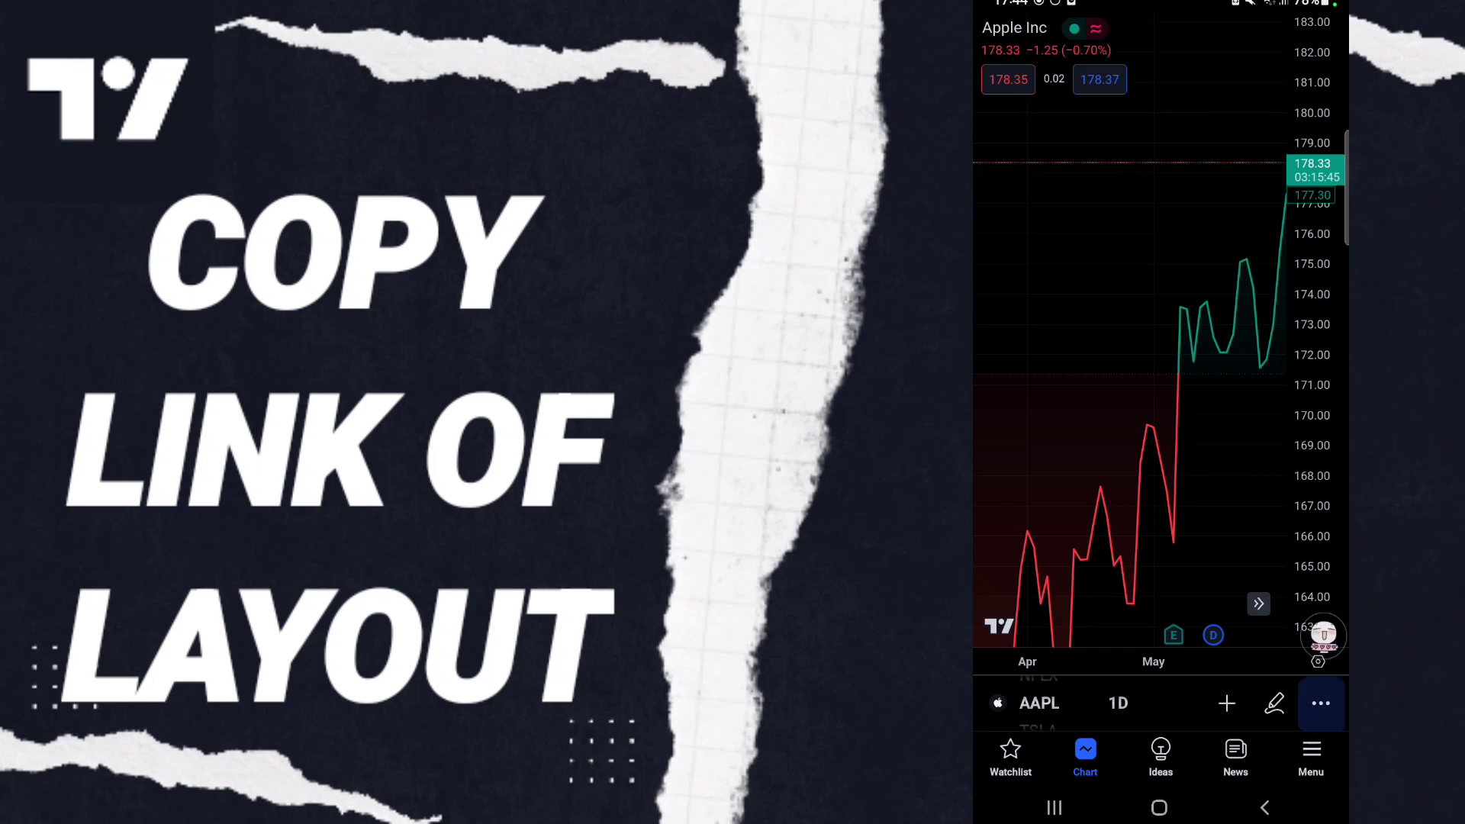
{"action": "left_click", "coordinate": [1322, 703]}
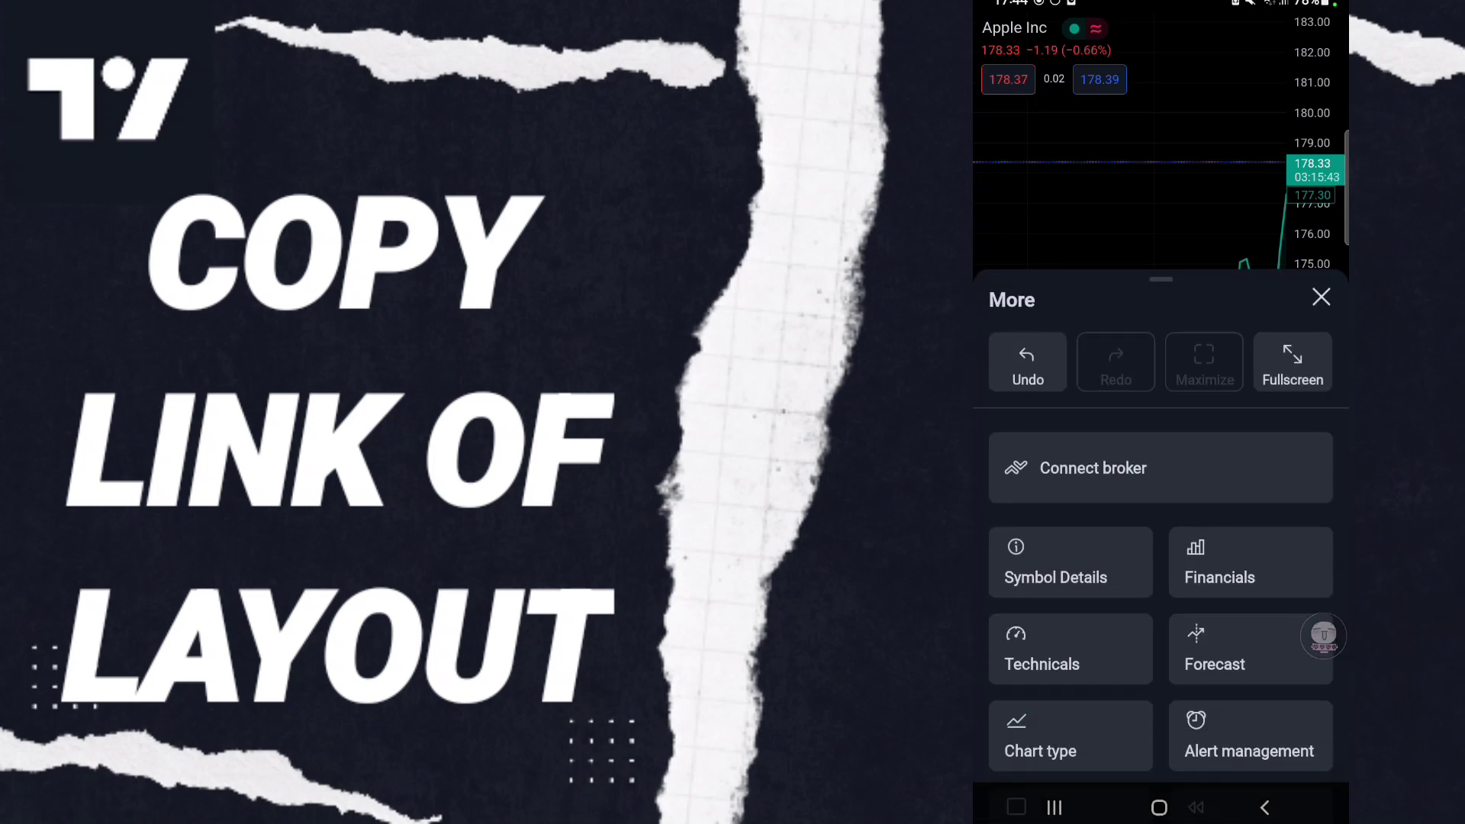
{"action": "left_click_drag", "start_coordinate": [1324, 687], "coordinate": [1324, 595]}
{"action": "scroll", "coordinate": [1325, 637], "scroll_direction": "down", "scroll_amount": 10}
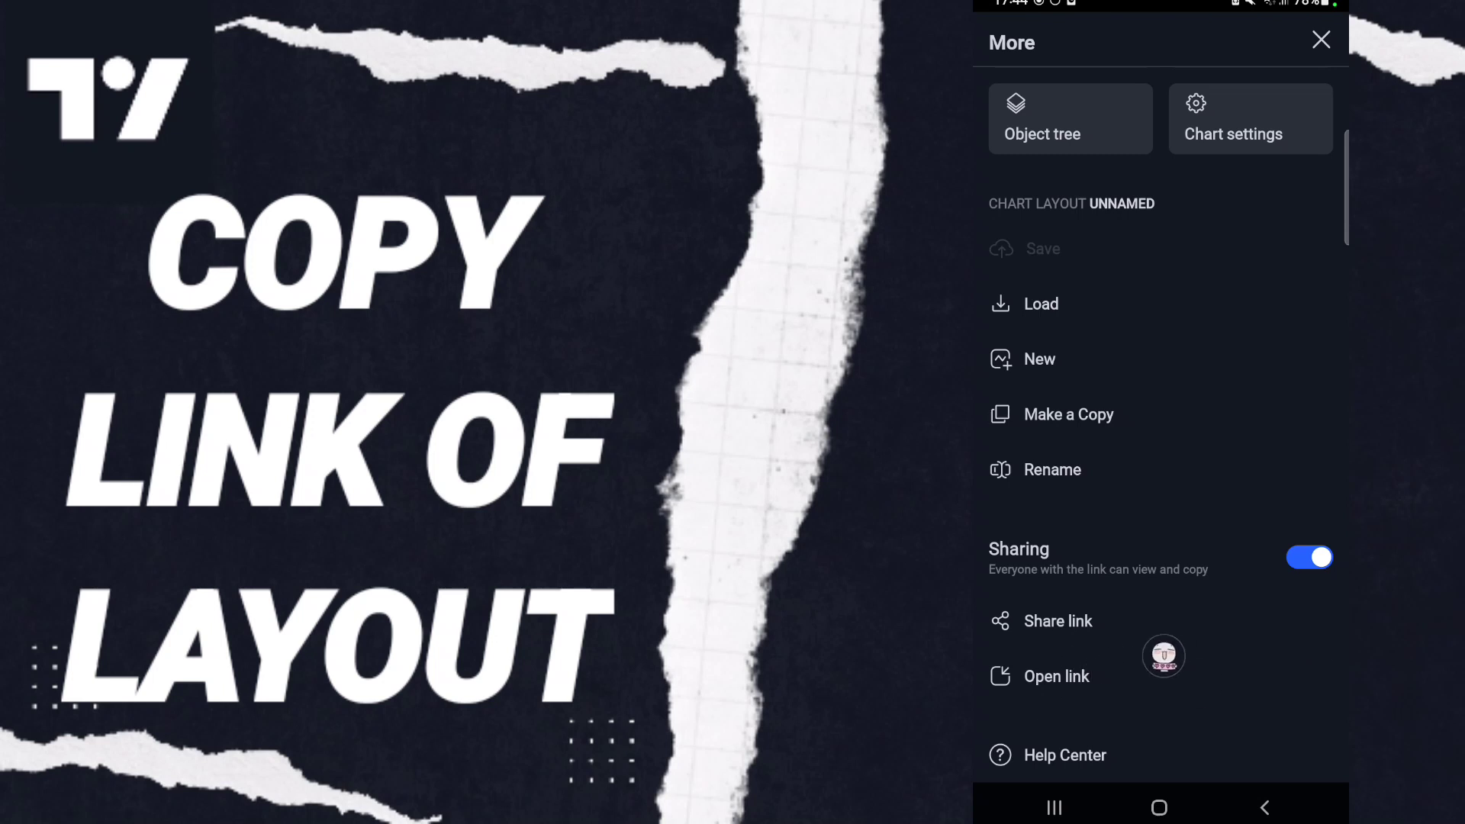
Open the Open link dialog, clear the Chart link field, try Paste, then dismiss it and pull down the notification shade.
{"action": "left_click", "coordinate": [1057, 675]}
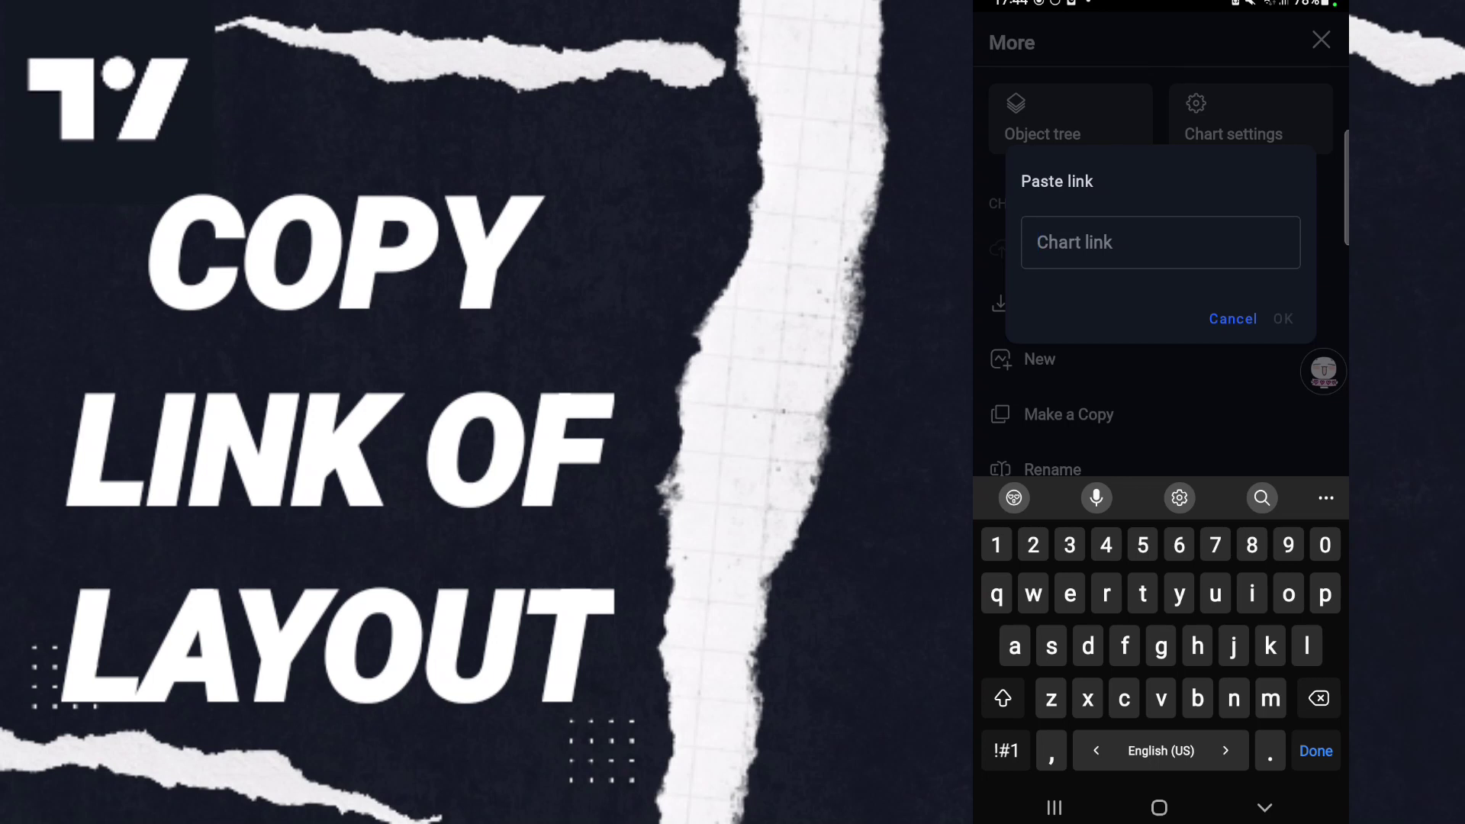
{"action": "type", "text": "jub"}
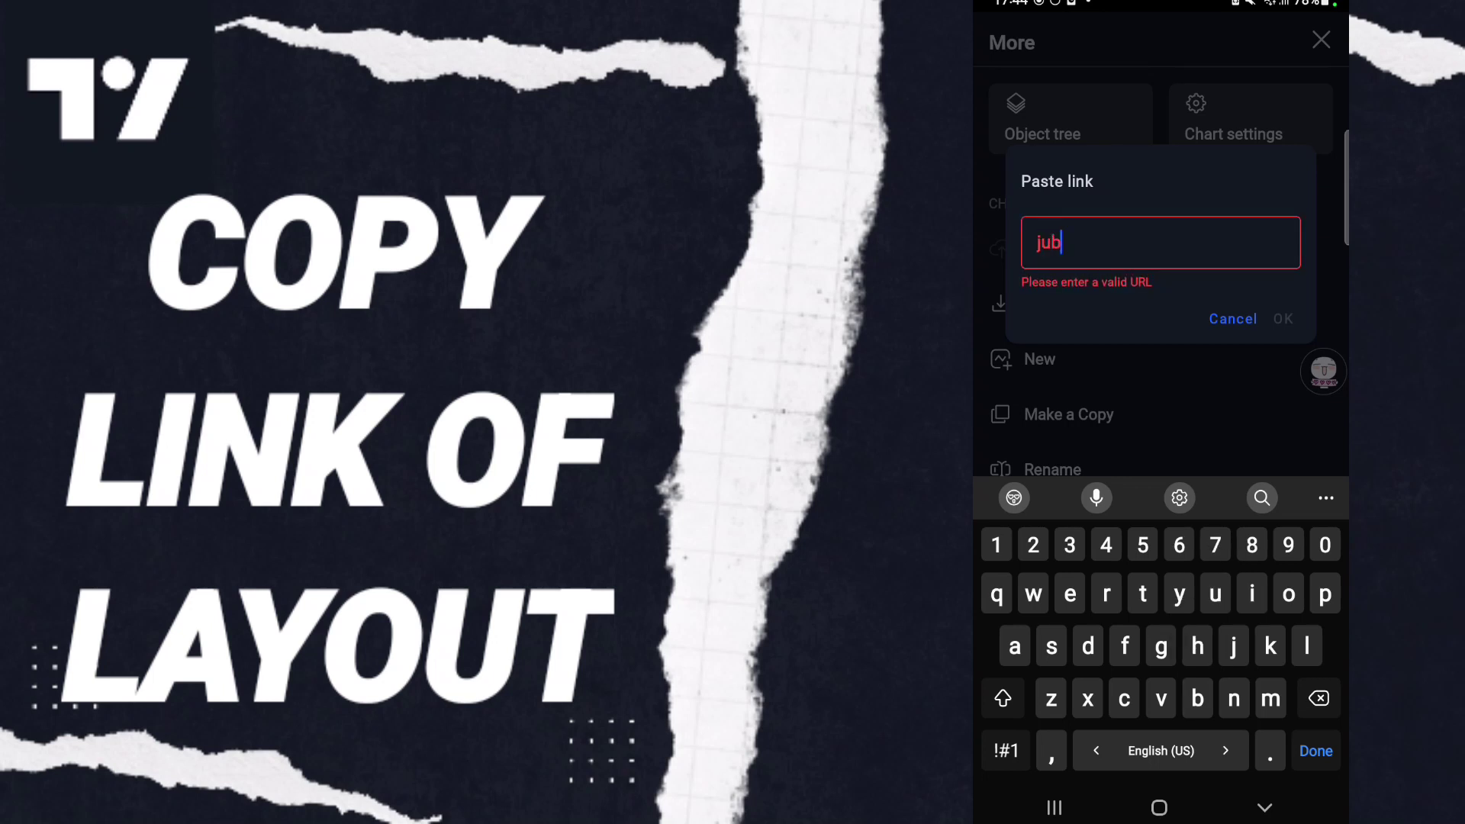
{"action": "type", "text": "h"}
{"action": "key", "text": "BackSpace"}
{"action": "key", "text": "BackSpace"}
{"action": "key", "text": "BackSpace"}
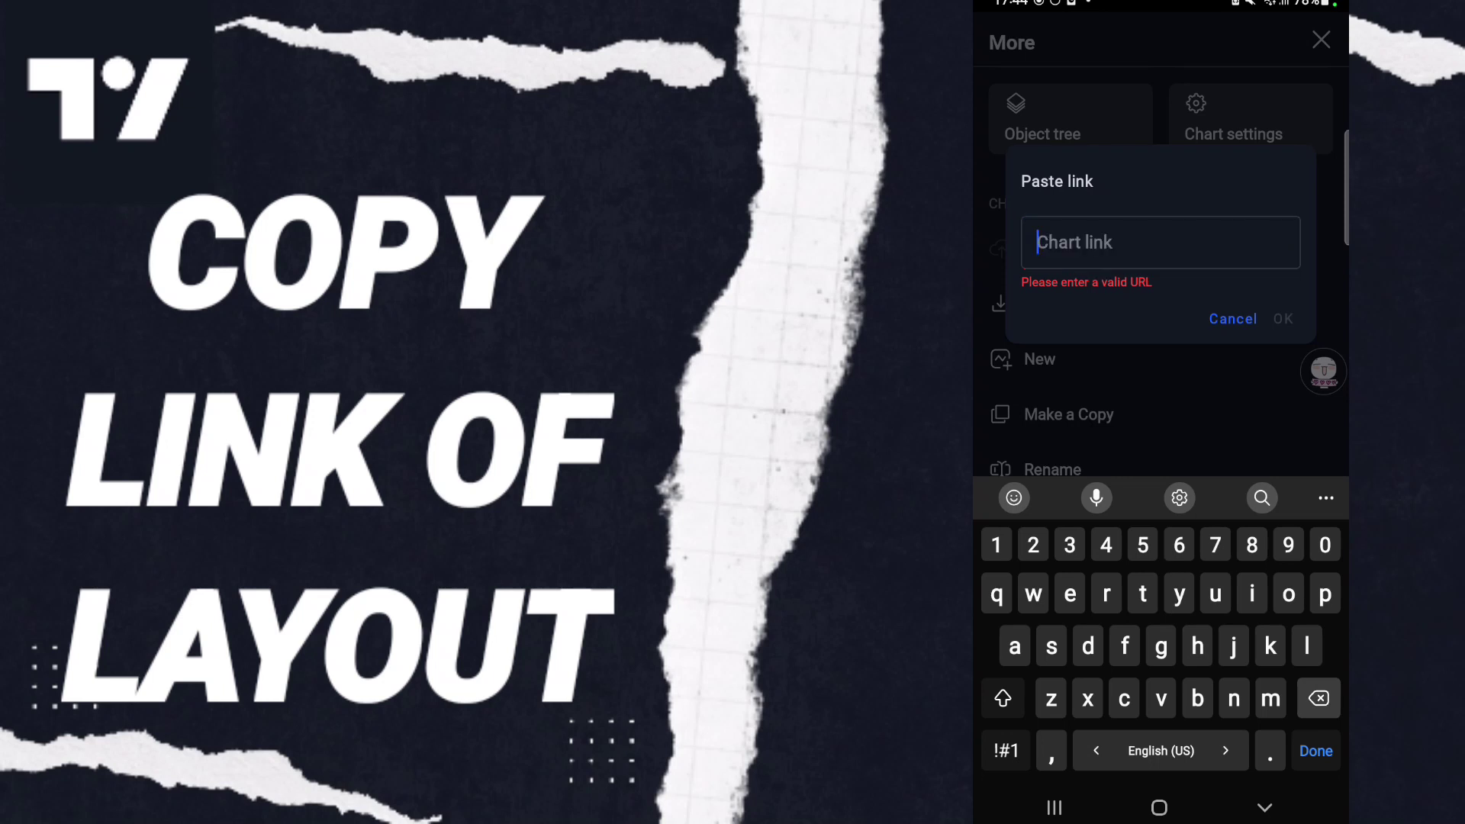
{"action": "left_click", "coordinate": [1054, 241]}
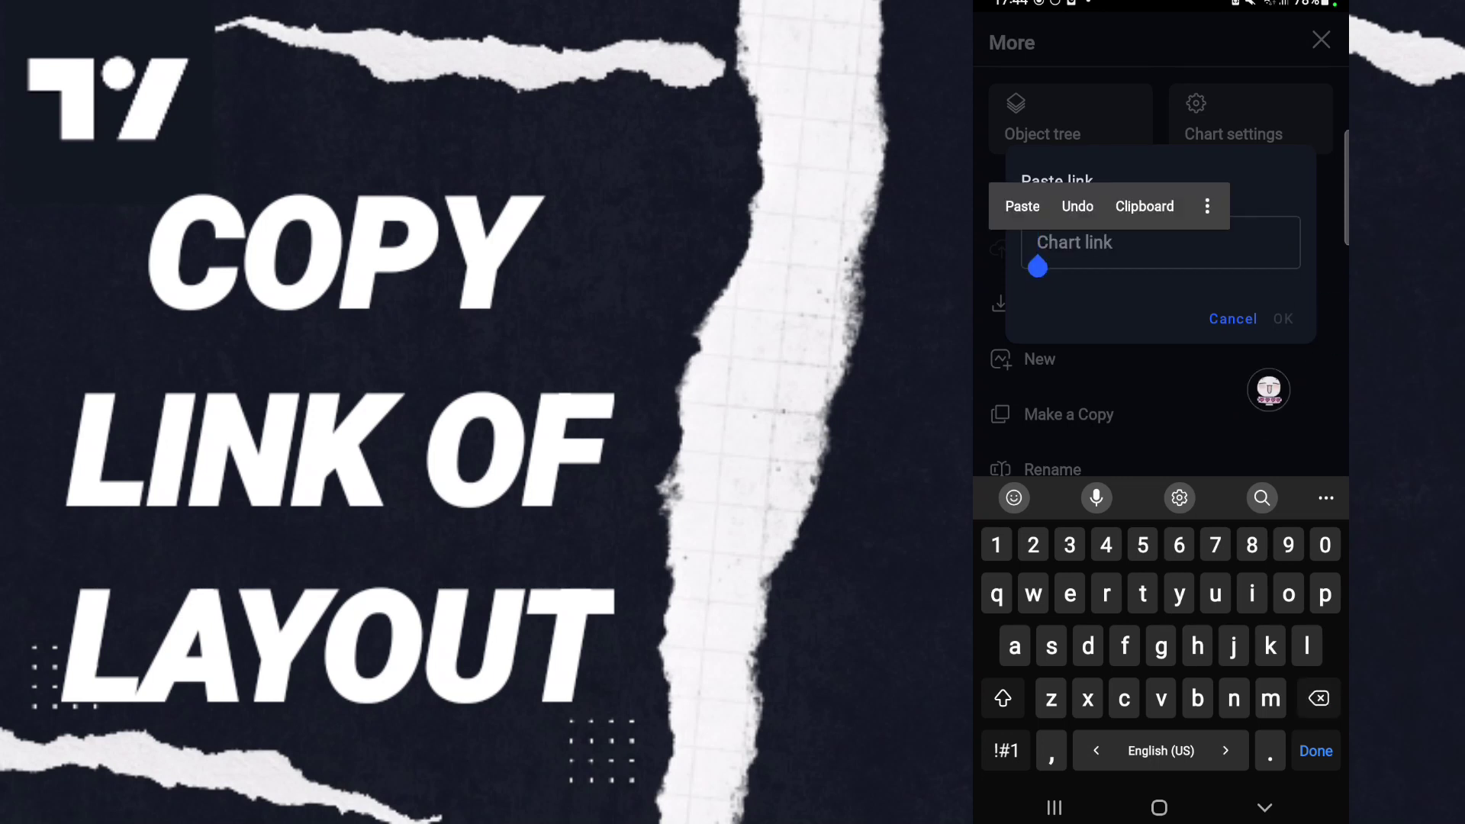
{"action": "left_click", "coordinate": [1232, 318]}
{"action": "left_click_drag", "start_coordinate": [1162, 6], "coordinate": [1161, 458]}
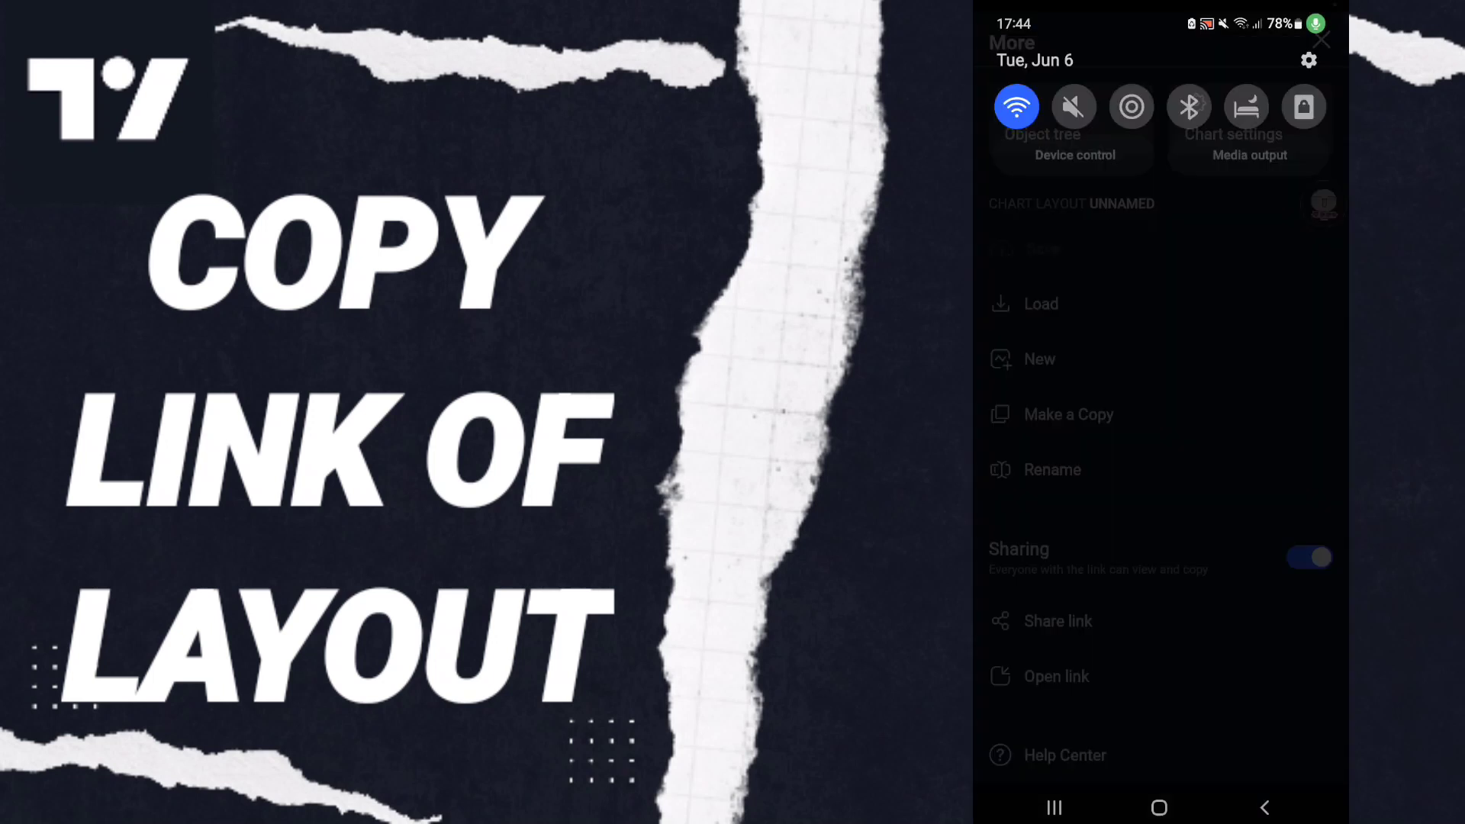